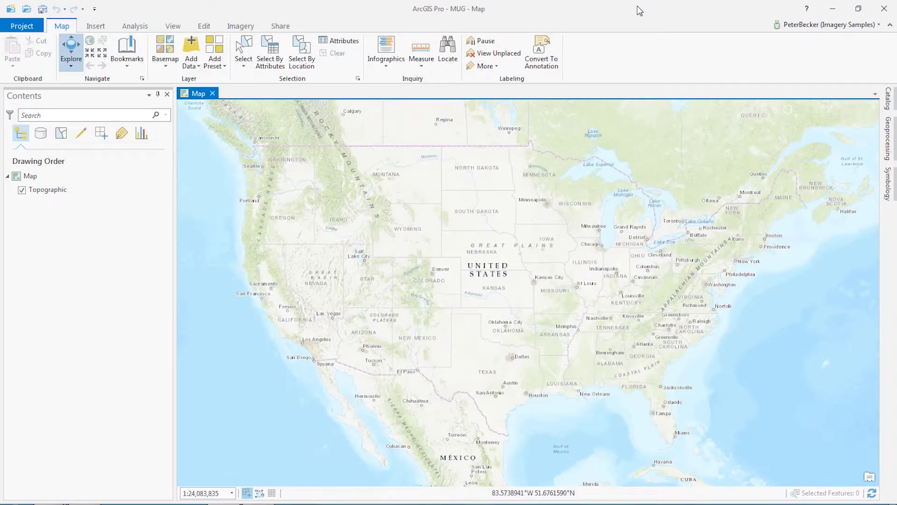
Browse the Catalog into Source > V > Dale_JPEG and expand its 2015-12-03 imagery folder
left_click(887, 100)
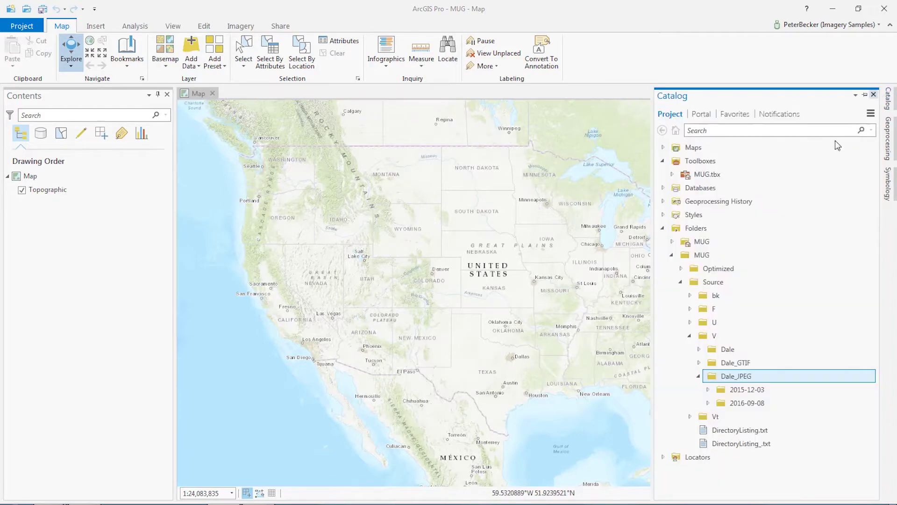
left_click(736, 394)
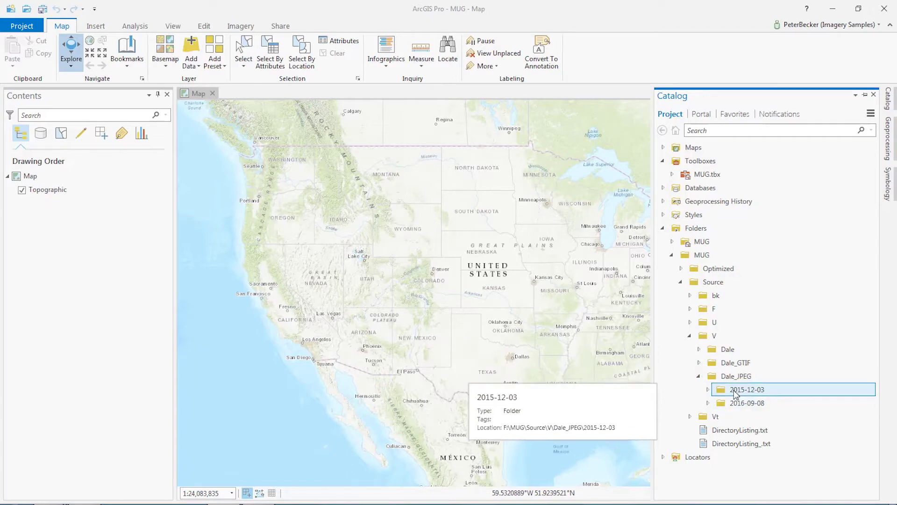
left_click(708, 390)
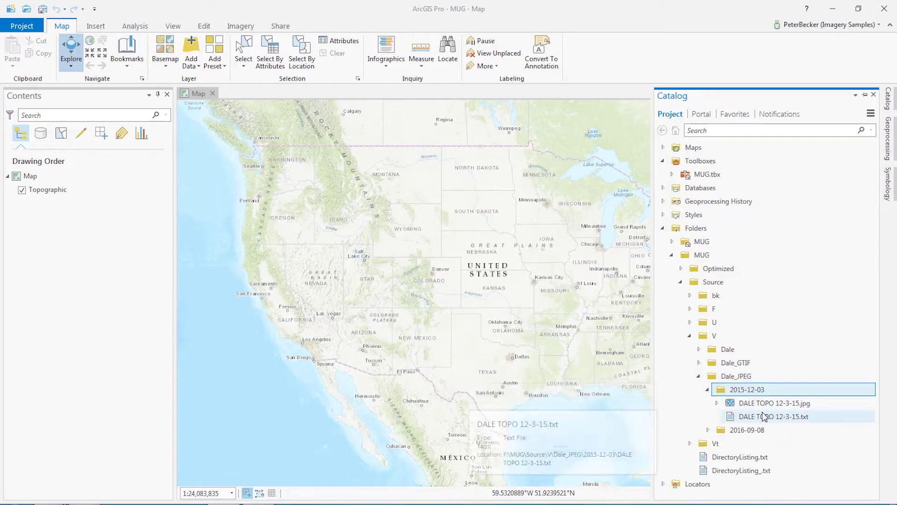
left_click(698, 376)
Download OptimizeRastersToolsSetup.exe from the GitHub repository's Setup folder and launch it
key("alt+Tab")
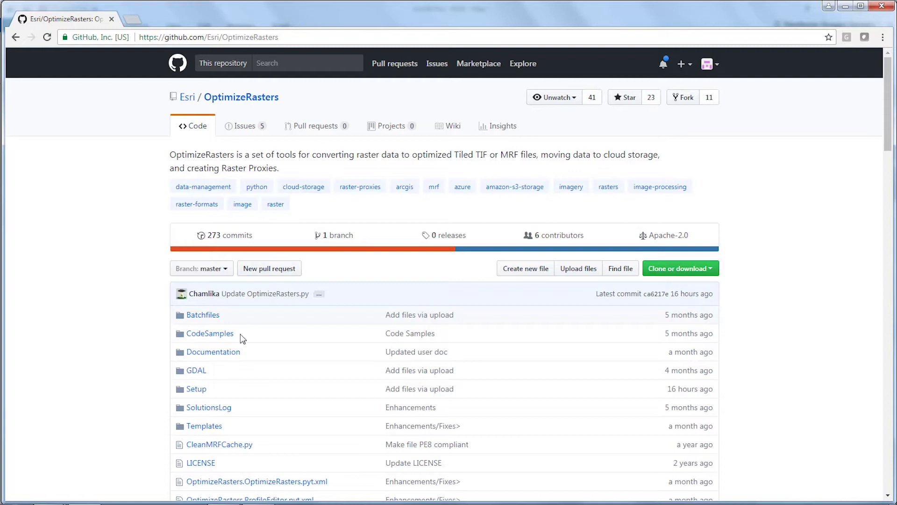
left_click(201, 390)
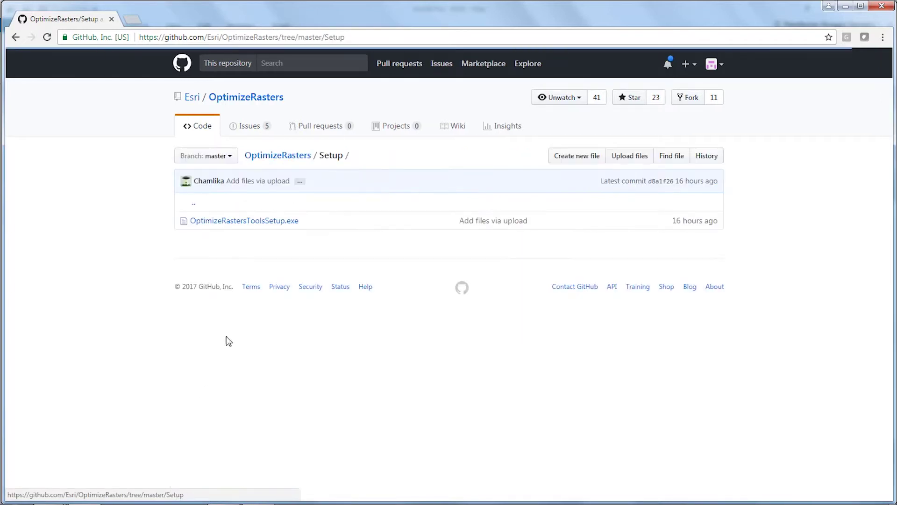
left_click(242, 221)
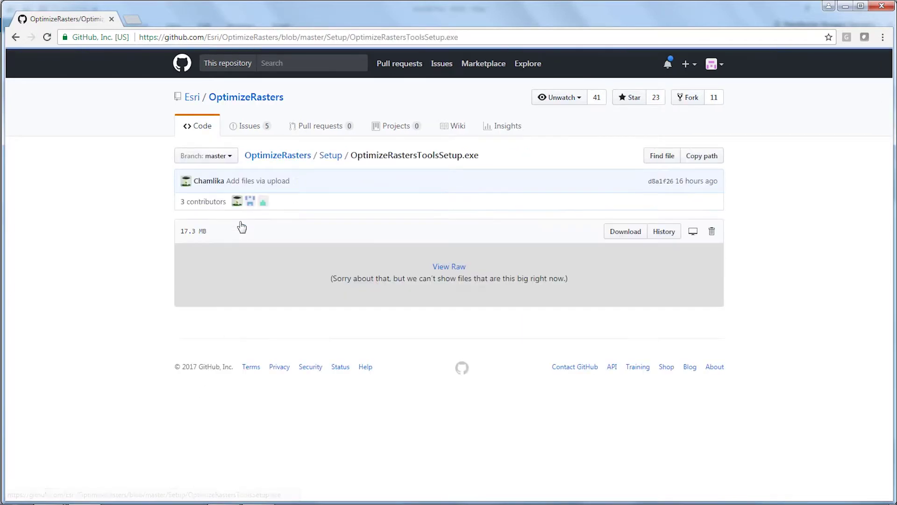
left_click(628, 234)
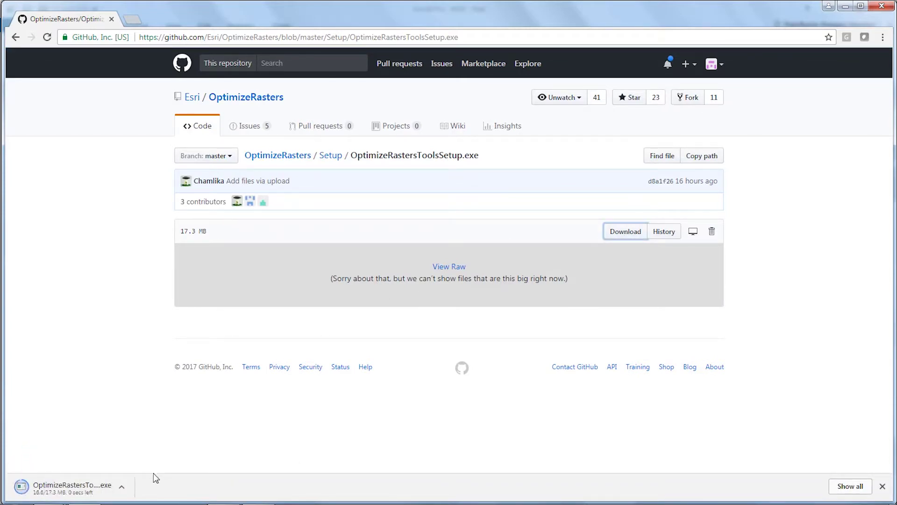
left_click(84, 486)
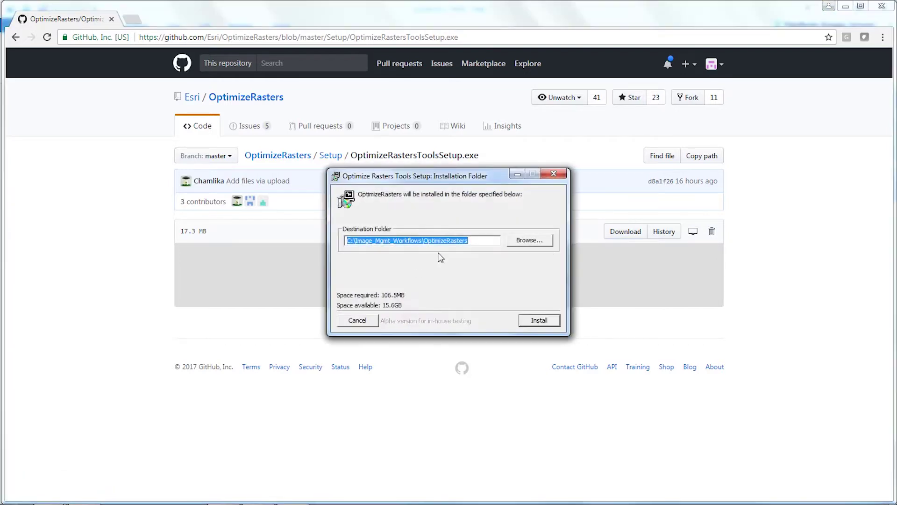
Install OptimizeRasters into C:\Image_Mgmt_Workflows\OptimizeRasters and return to ArcGIS Pro
left_click(539, 321)
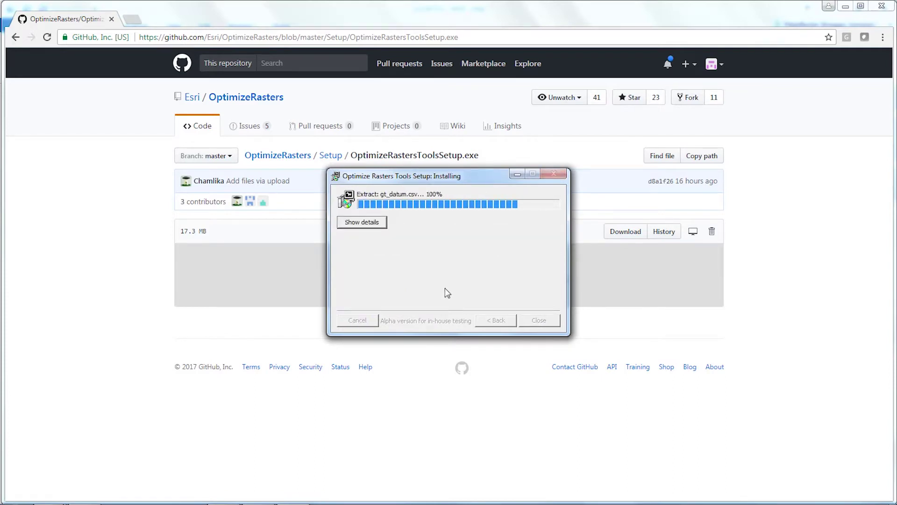
left_click(539, 320)
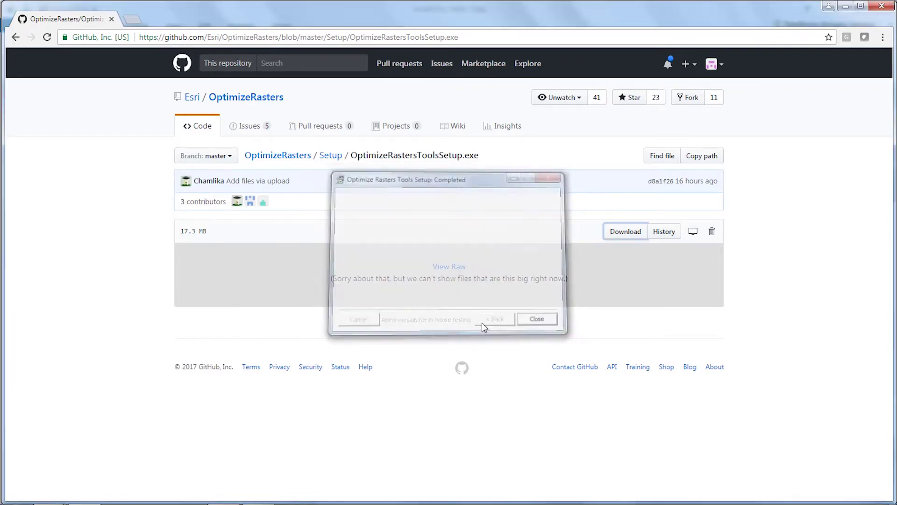
key("alt+Tab")
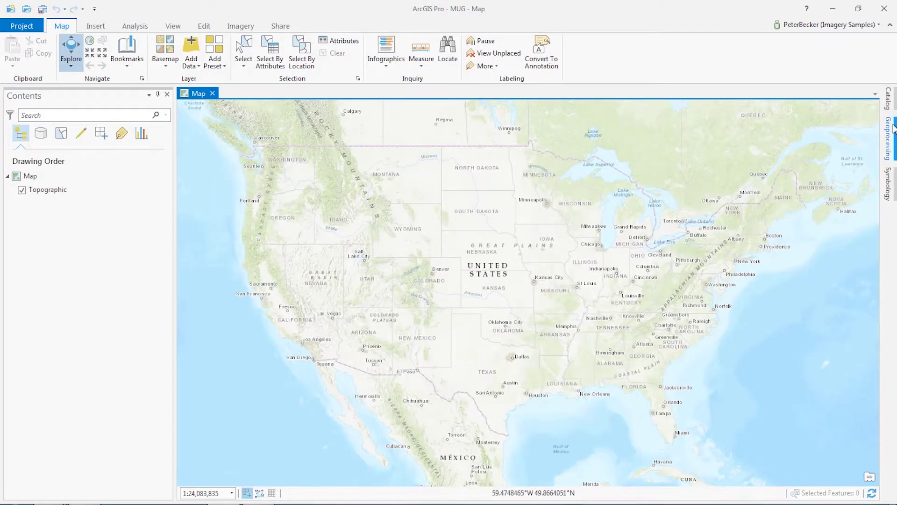
Add OptimizeRasters.pyt to the project toolboxes and expand it to reveal its tools
left_click(889, 100)
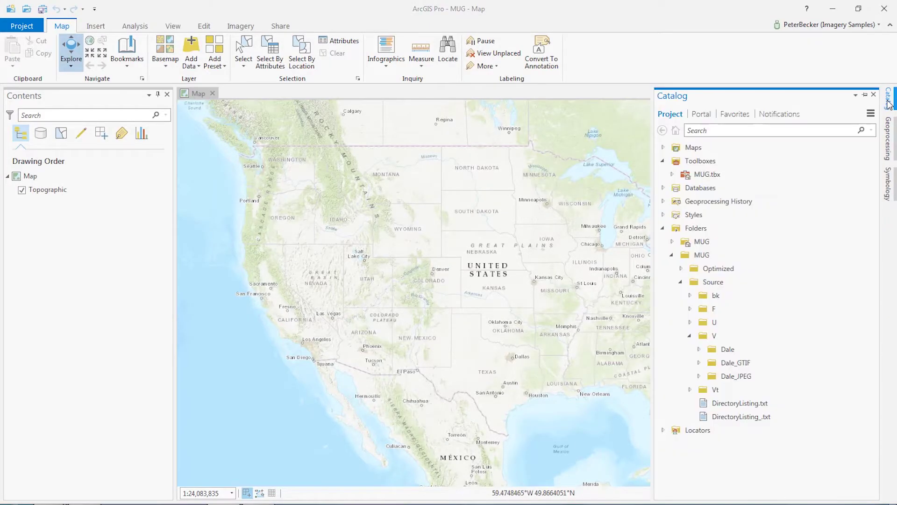
right_click(687, 164)
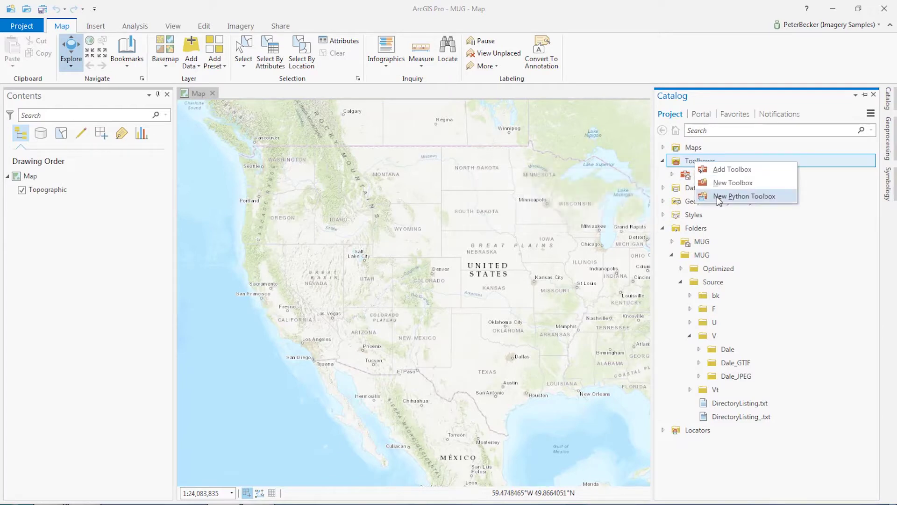
left_click(726, 171)
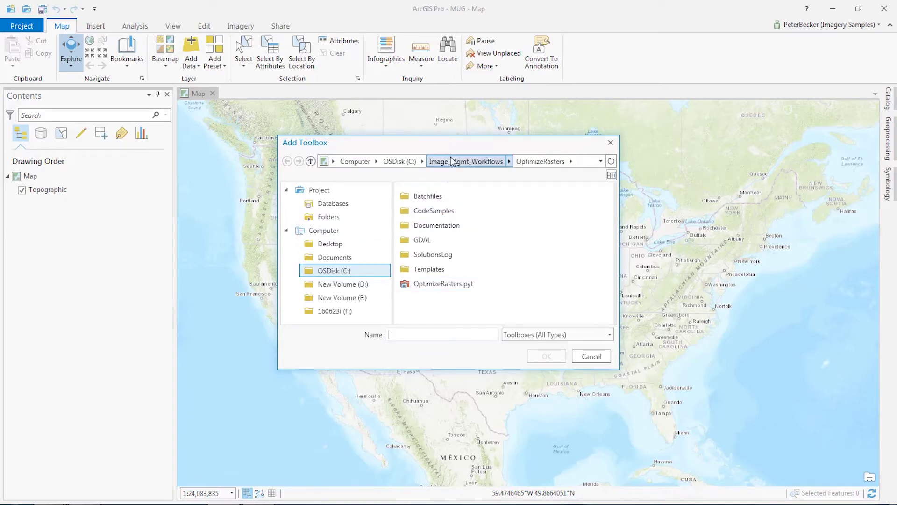
left_click(440, 285)
left_click(547, 356)
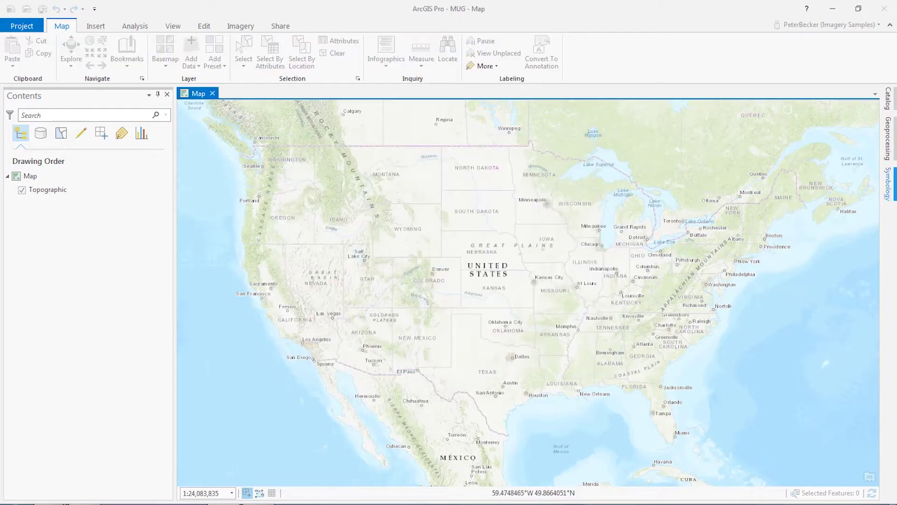
left_click(889, 101)
left_click(673, 188)
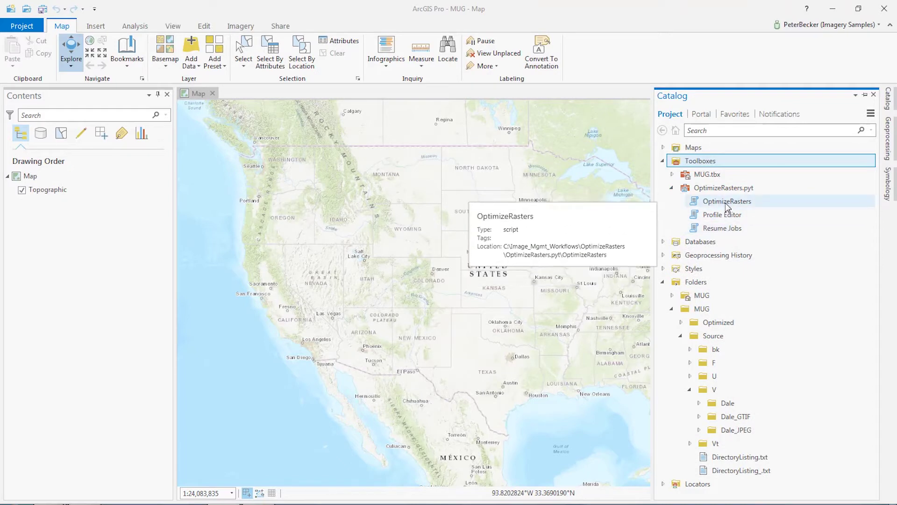
double_click(727, 202)
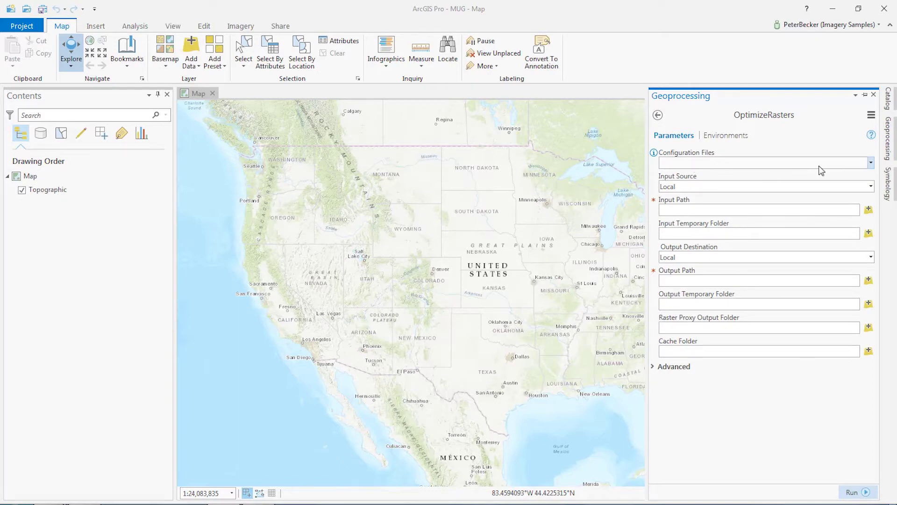
Choose Imagery_to_TIF_JPEG from the OptimizeRasters Configuration Files list
left_click(871, 164)
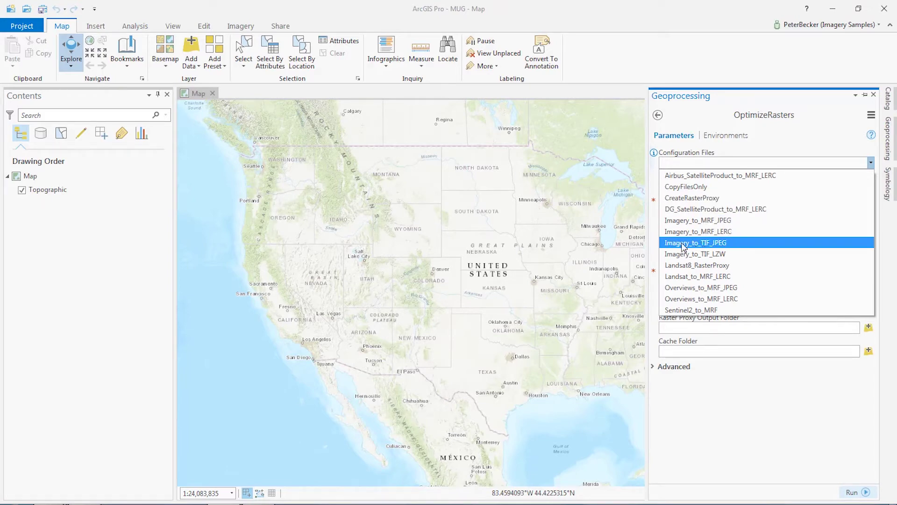
left_click(701, 243)
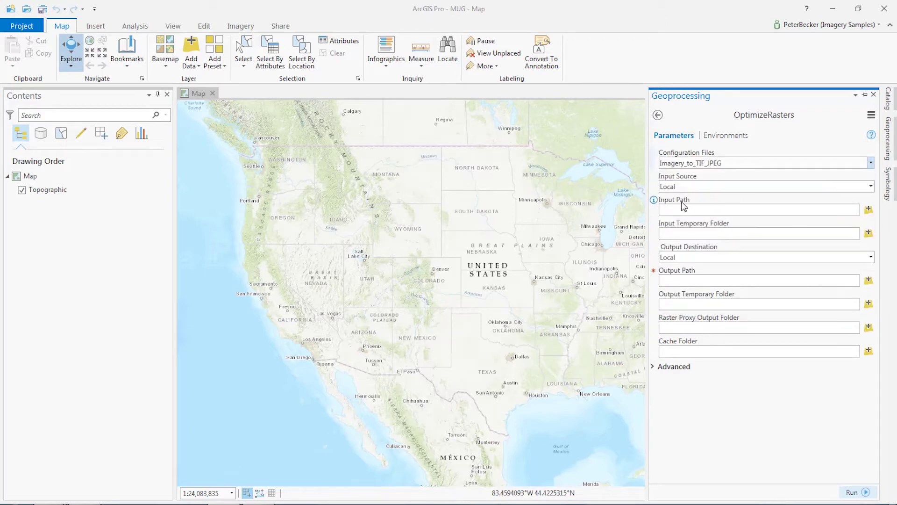
left_click(869, 209)
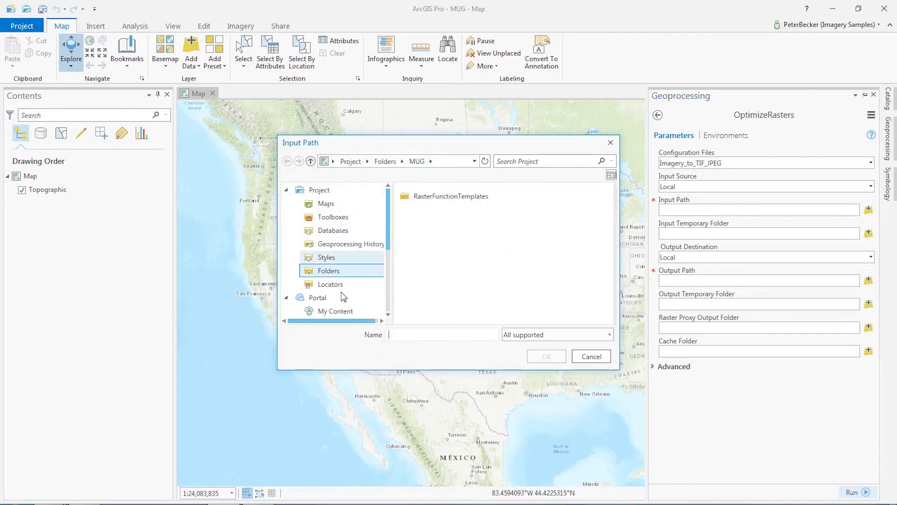
Set the OptimizeRasters Input Path to the MUG\Source\V\Dale_JPEG folder
left_click(308, 275)
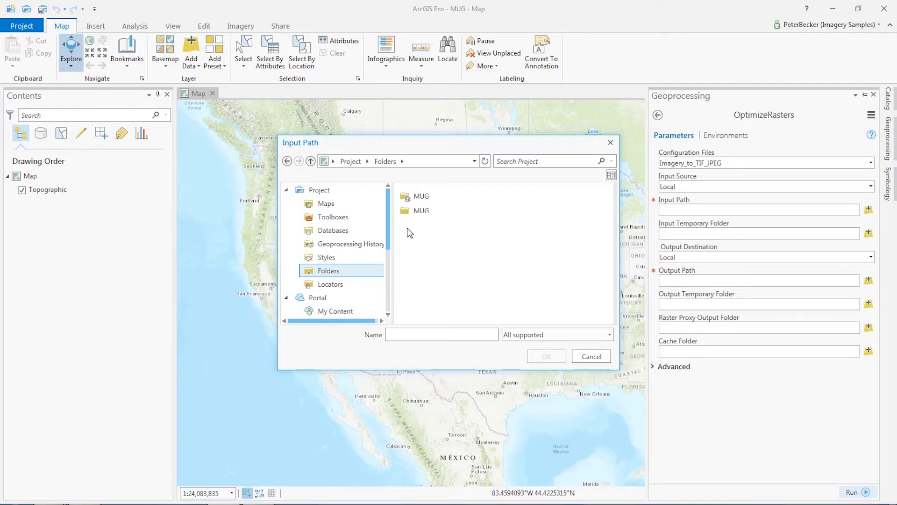
double_click(413, 214)
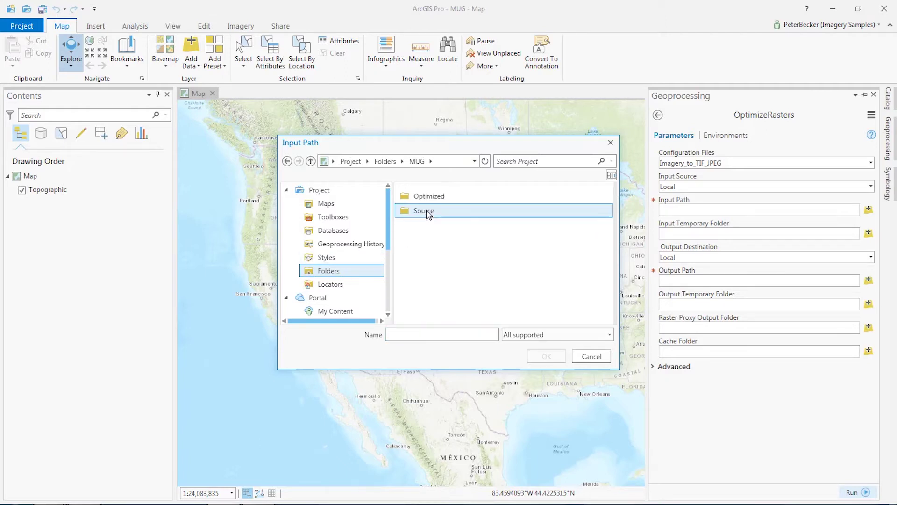
double_click(425, 212)
left_click(418, 241)
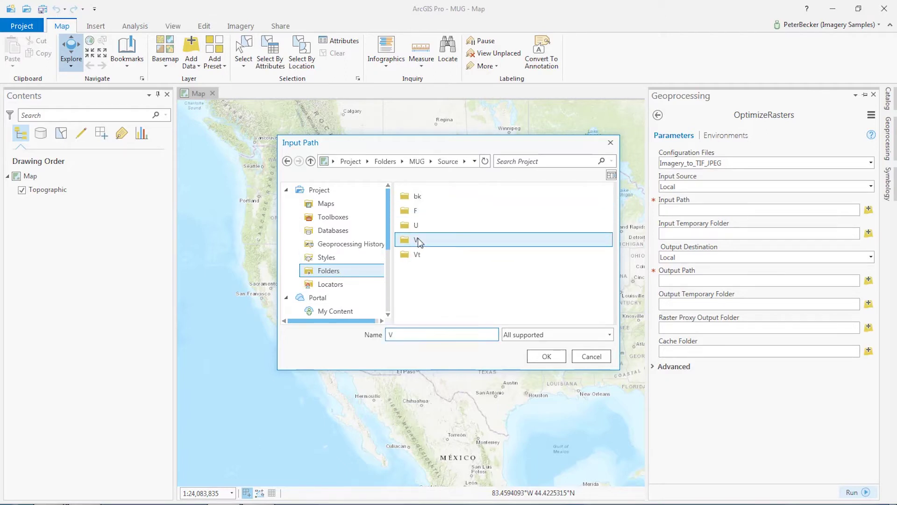
double_click(418, 240)
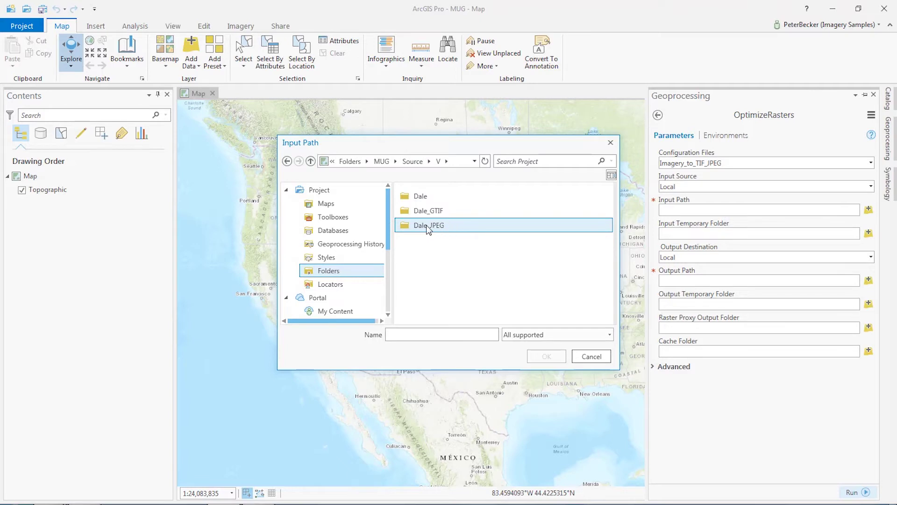
left_click(427, 227)
left_click(546, 356)
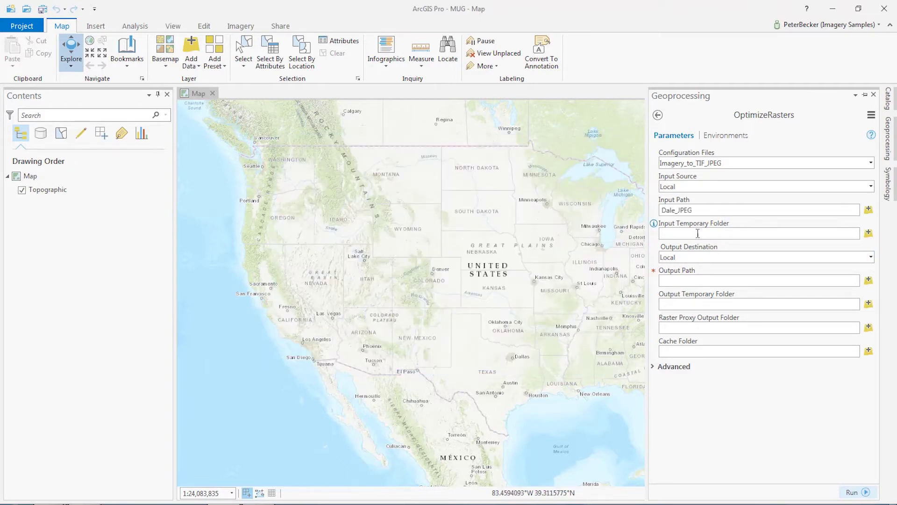
Set the OptimizeRasters Output Path to the Dale_J folder under MUG\Optimized\V
left_click(869, 280)
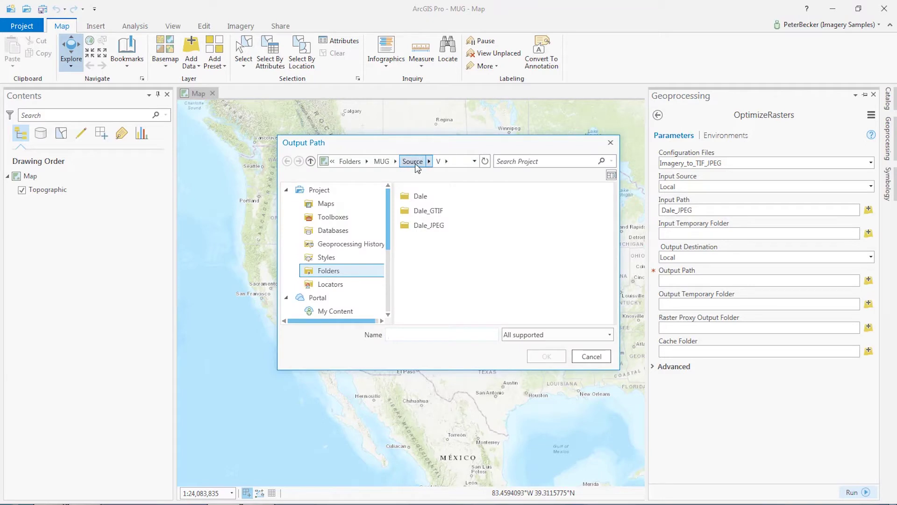
left_click(412, 161)
left_click(417, 161)
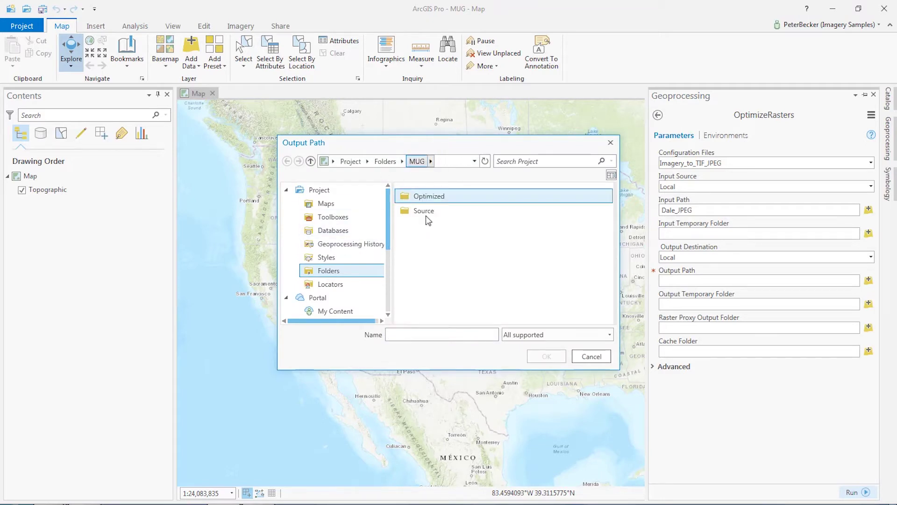
double_click(425, 197)
double_click(416, 284)
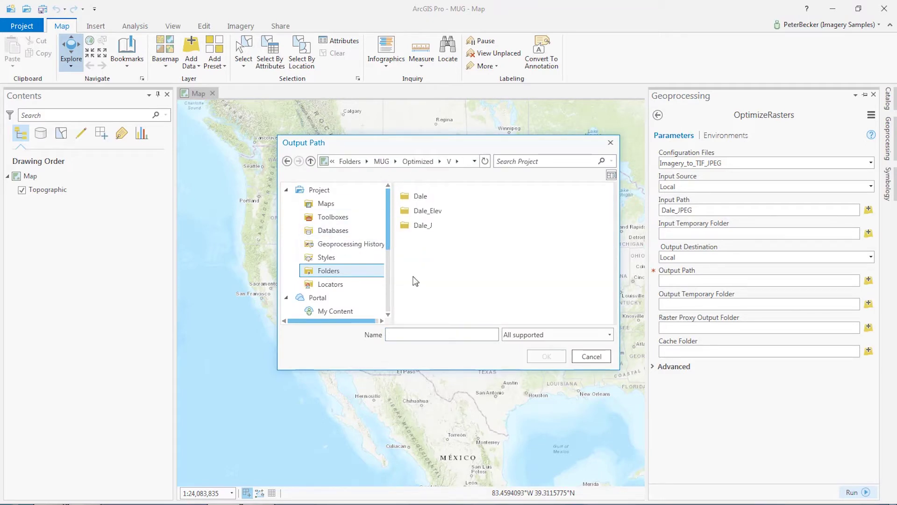
left_click(425, 226)
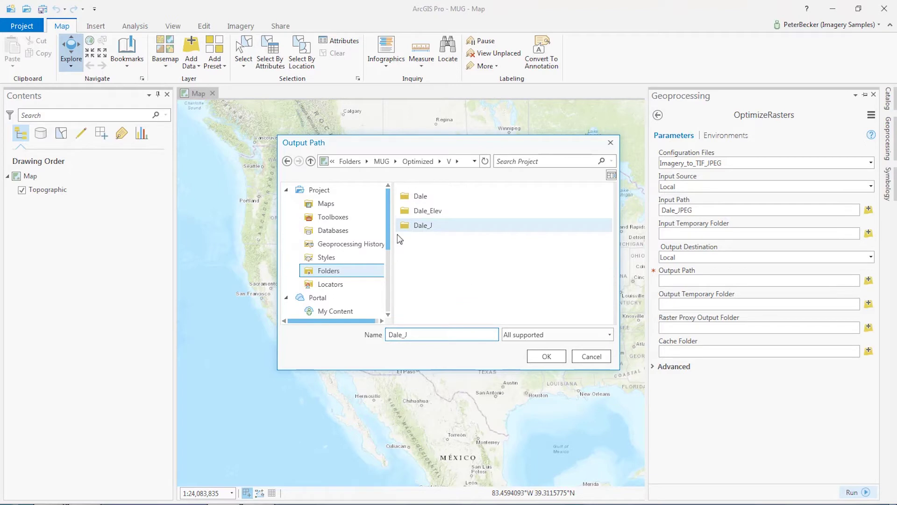
left_click(546, 357)
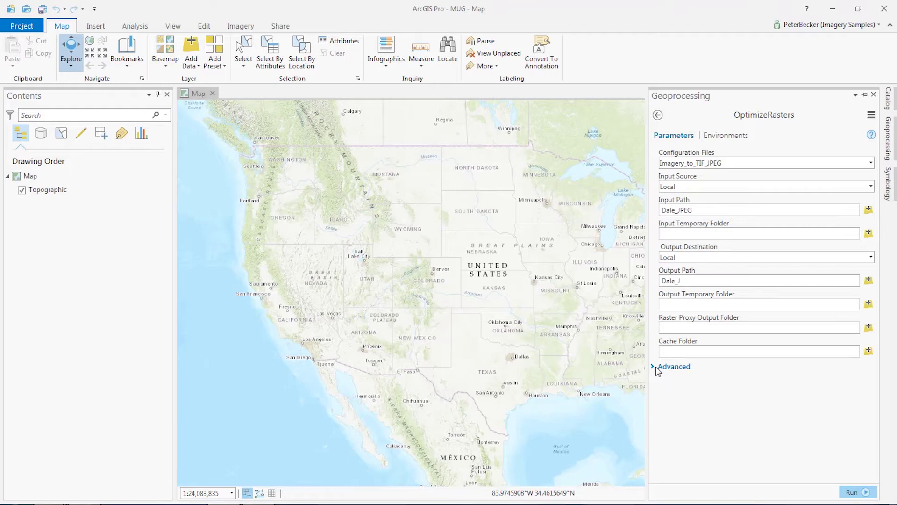
left_click(654, 368)
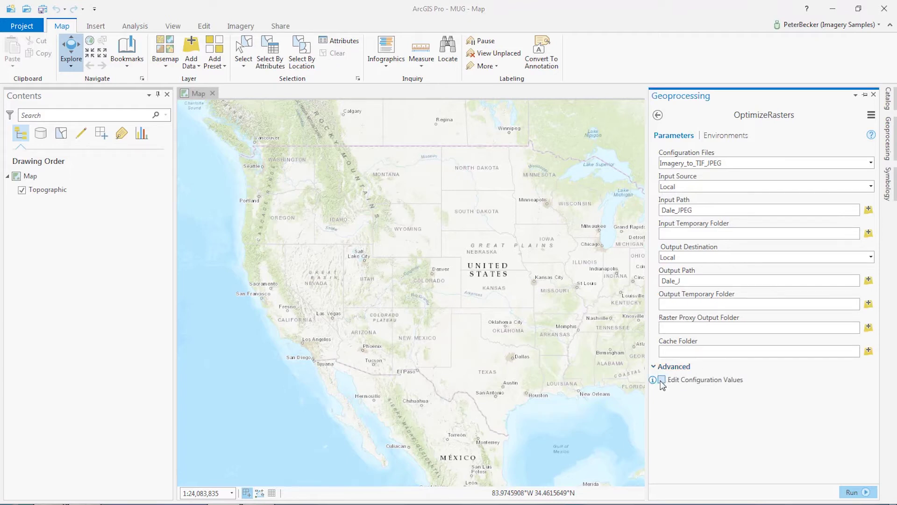
Enable Edit Configuration Values and change the JPEG Quality value from 90 to 85
left_click(662, 380)
scroll(873, 343, "down", 6)
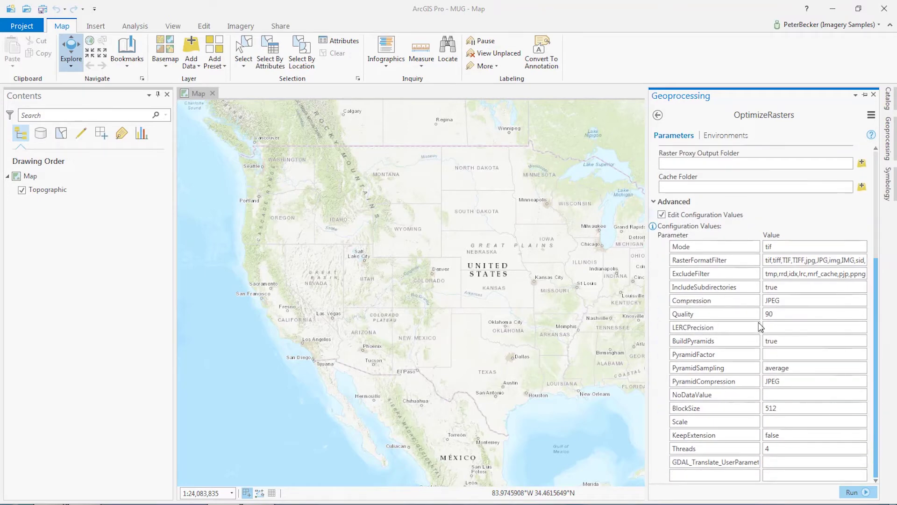
left_click(781, 316)
type("85")
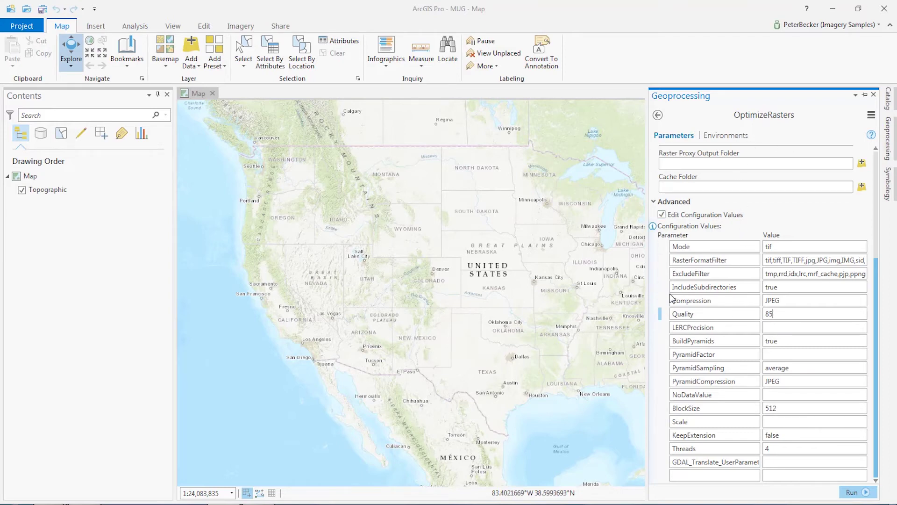
left_click(786, 311)
left_click(853, 492)
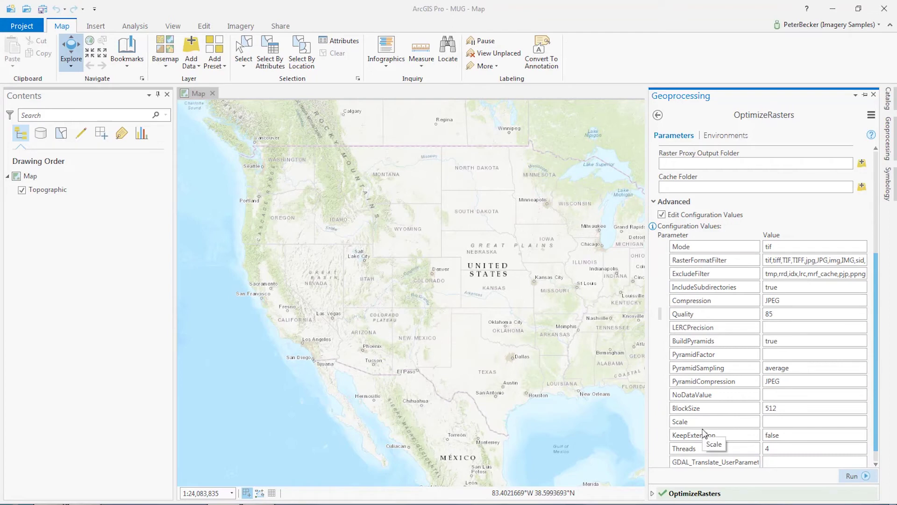
Review the successful run's message log, then bring the project Catalog back
left_click(654, 493)
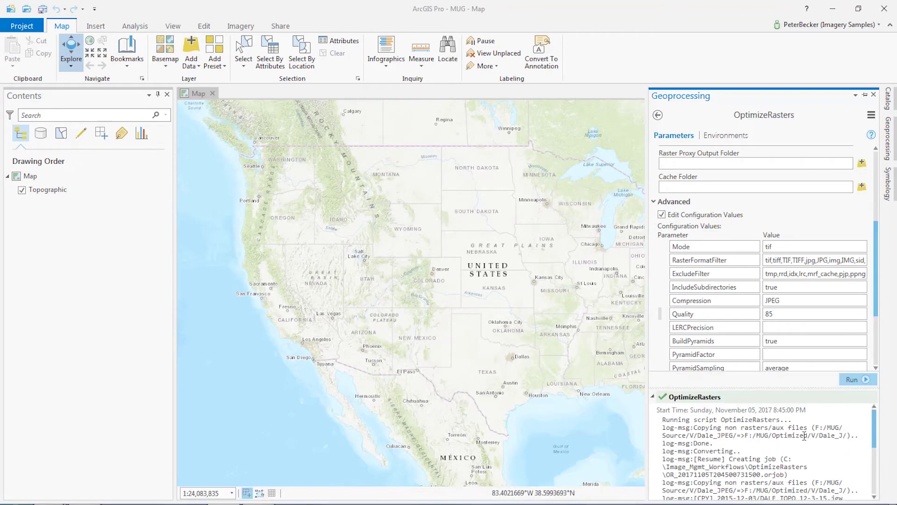
left_click_drag(877, 428, 874, 487)
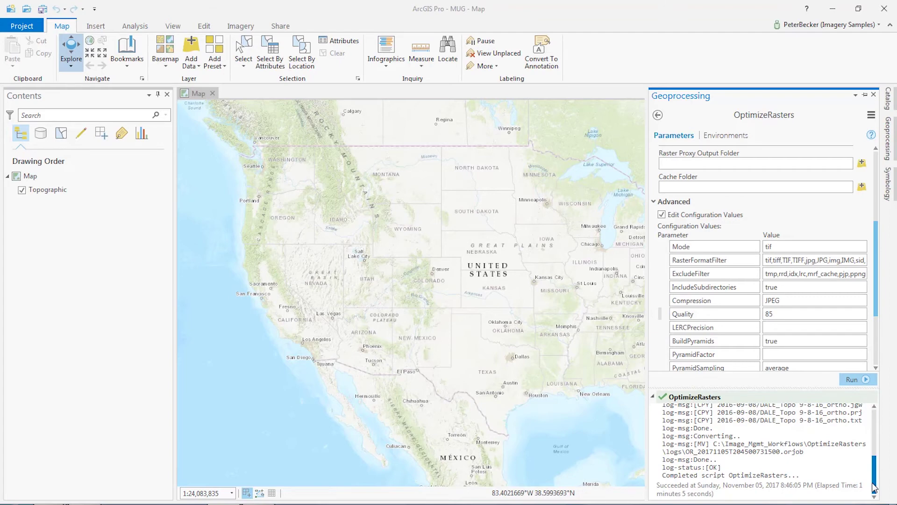
left_click_drag(874, 487, 874, 405)
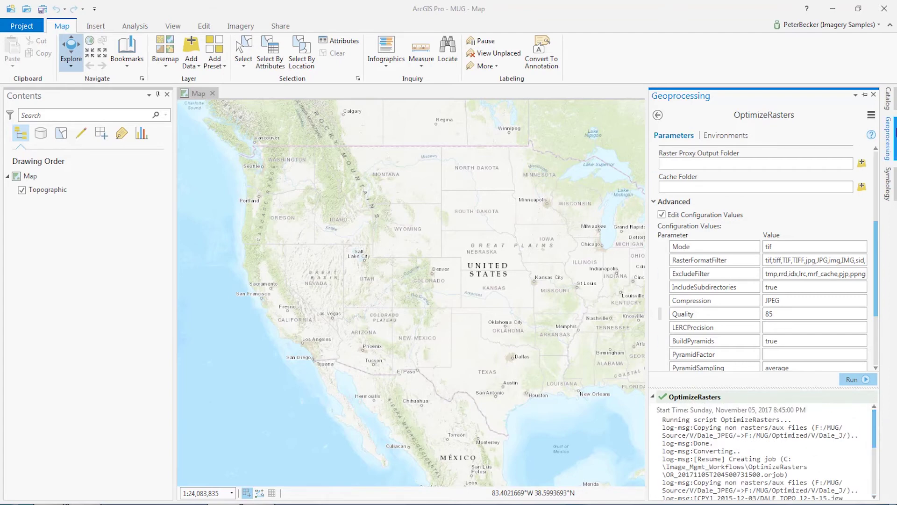
left_click(889, 99)
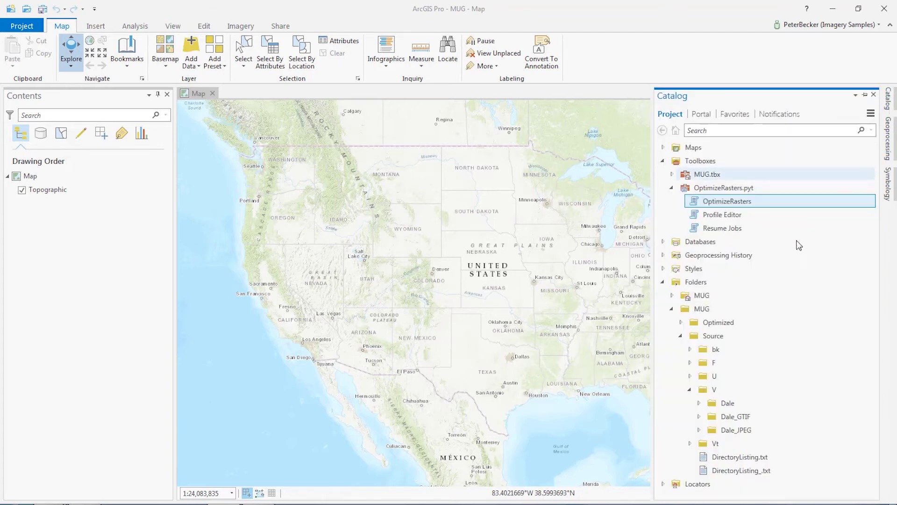
left_click(681, 322)
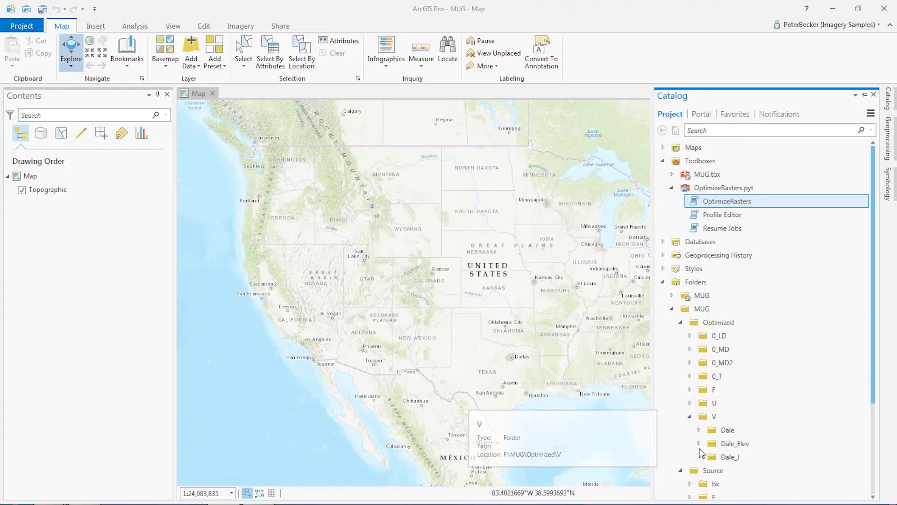
left_click(724, 456)
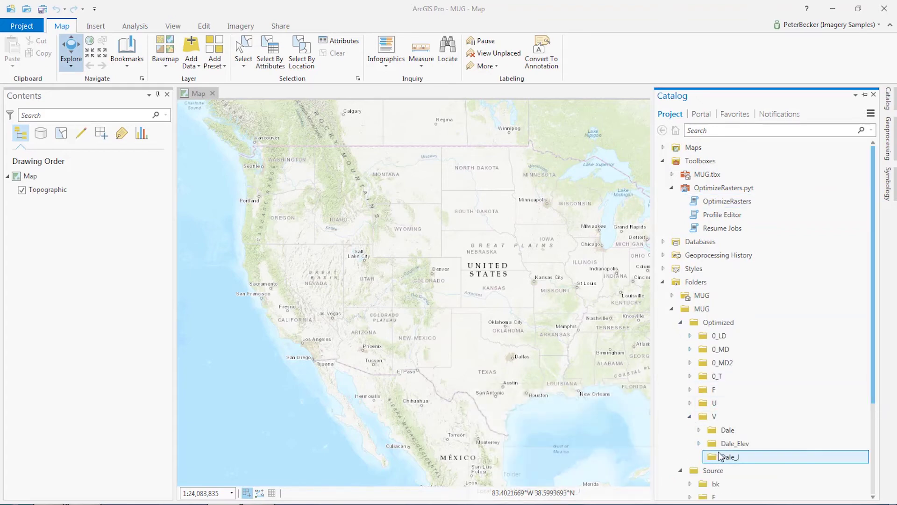
right_click(715, 414)
left_click(729, 419)
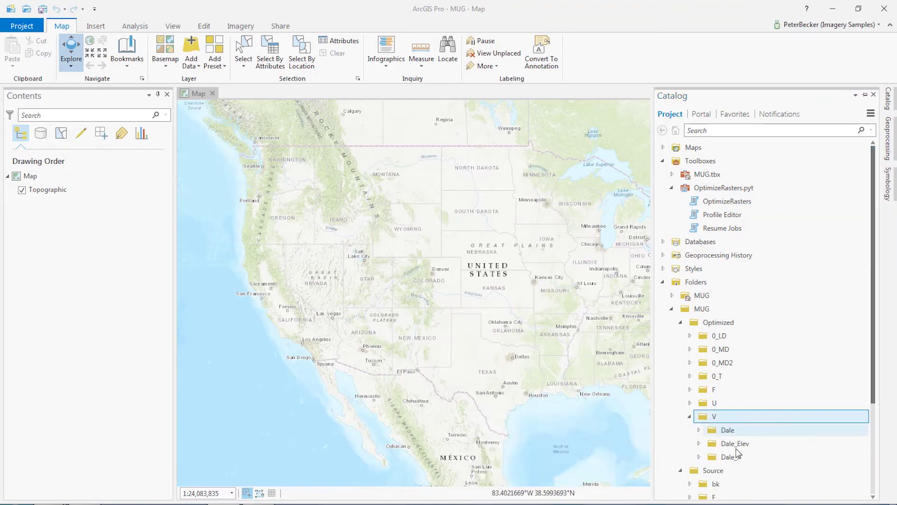
double_click(737, 456)
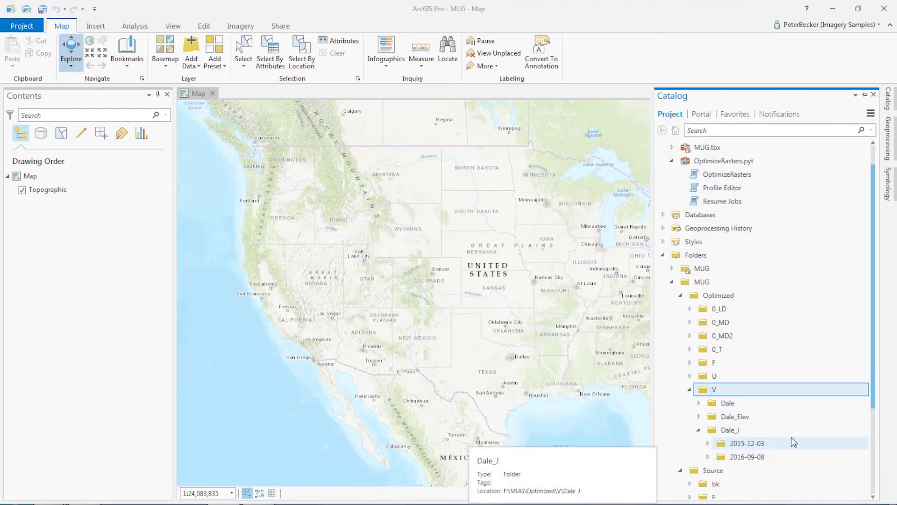
scroll(795, 442, "down", 2)
left_click(708, 363)
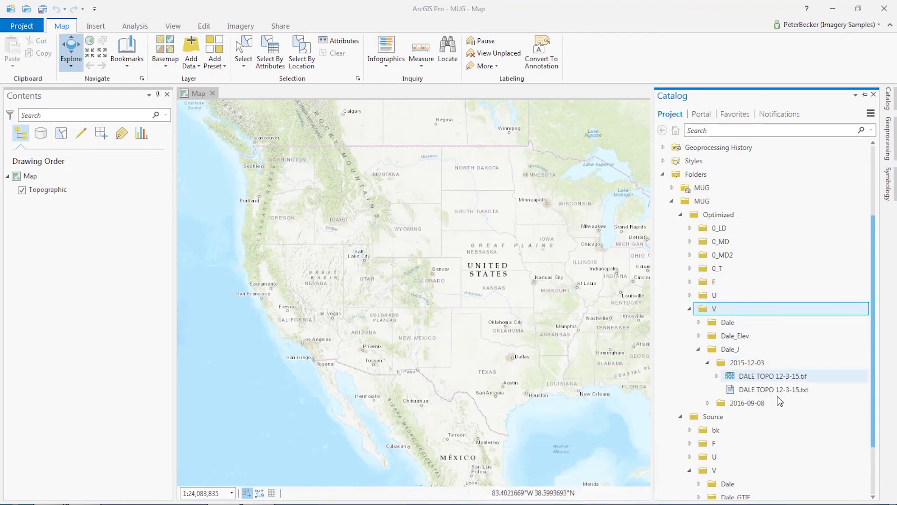
Add DALE TOPO 12-3-15.tif to the map and zoom to that layer
left_click(780, 381)
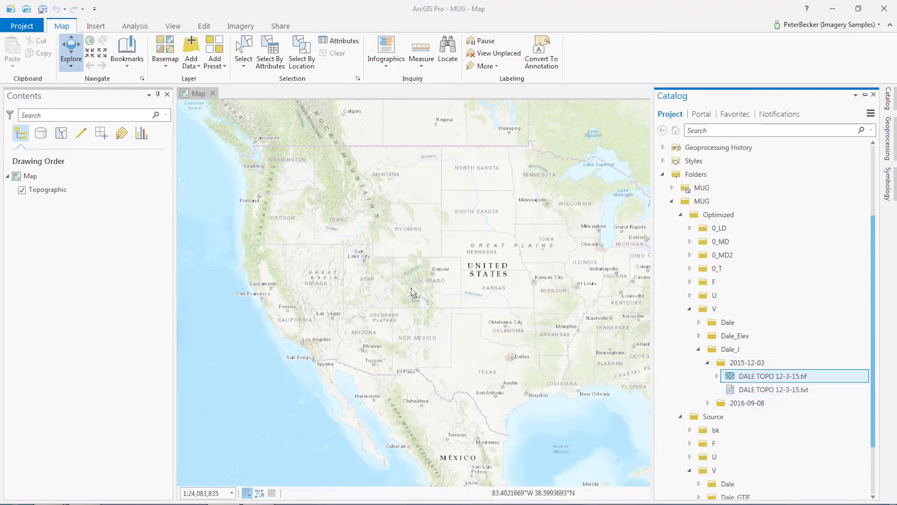
left_click_drag(411, 287, 411, 288)
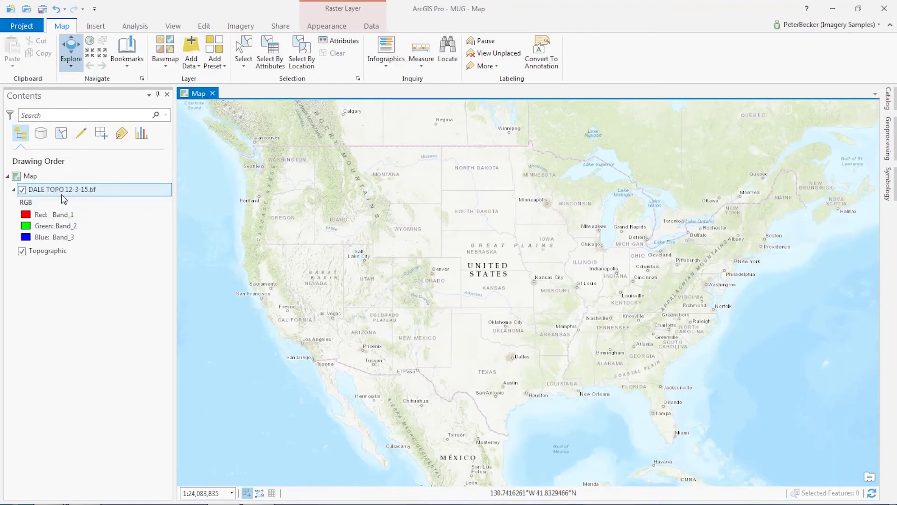
right_click(62, 196)
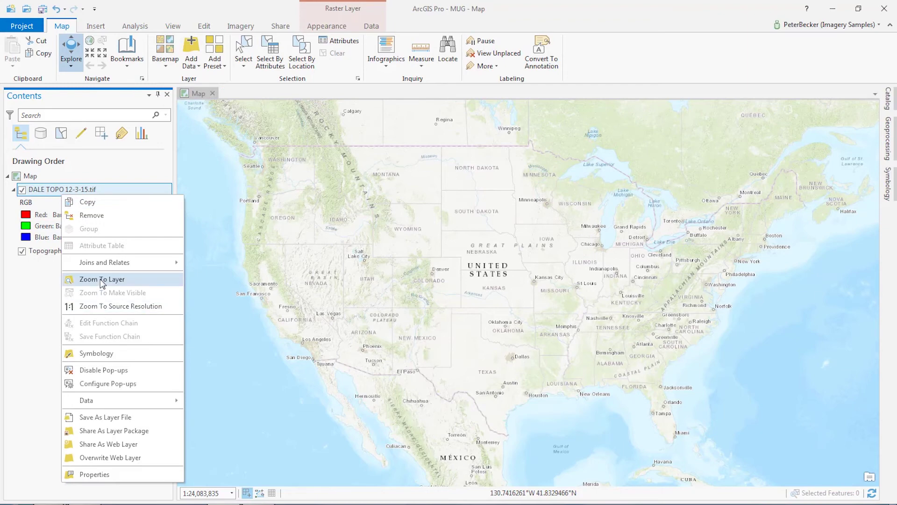
left_click(102, 280)
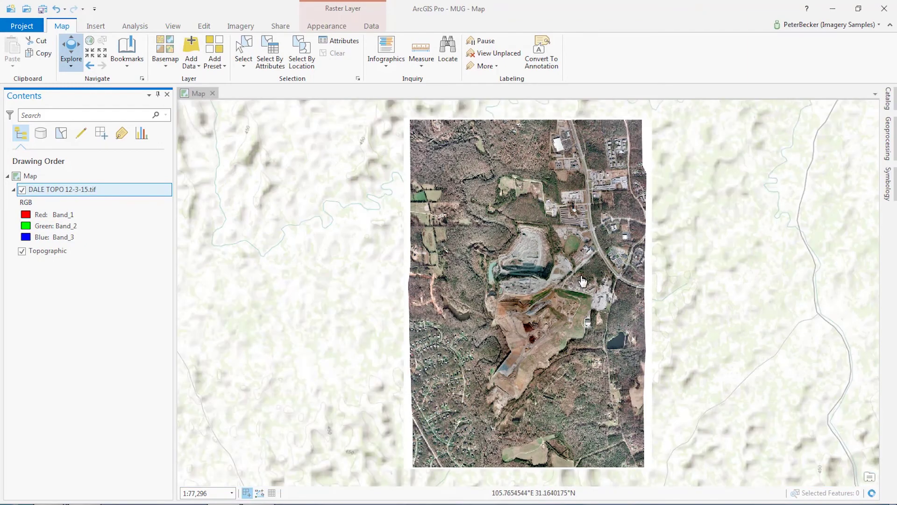
key("alt+Tab")
Show the Properties of the source Dale_JPEG folder, which totals 375 MB
left_click(508, 271)
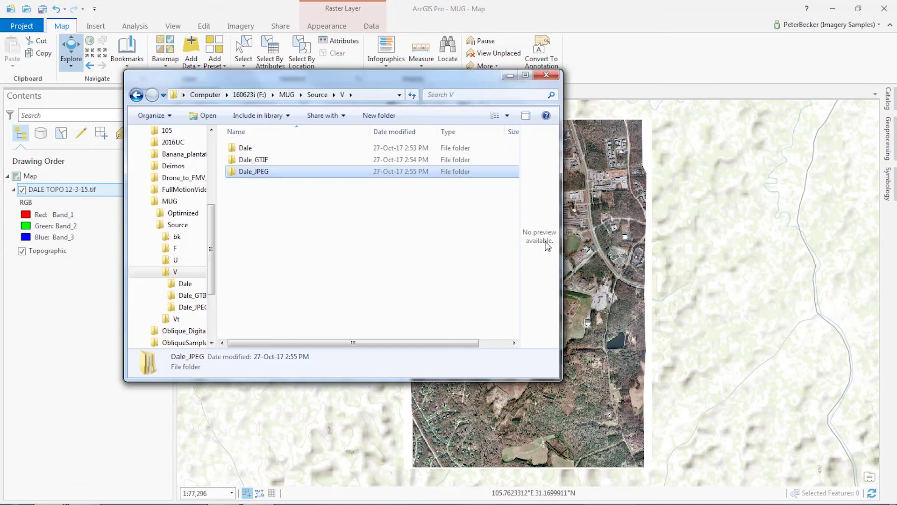
key("alt+Tab")
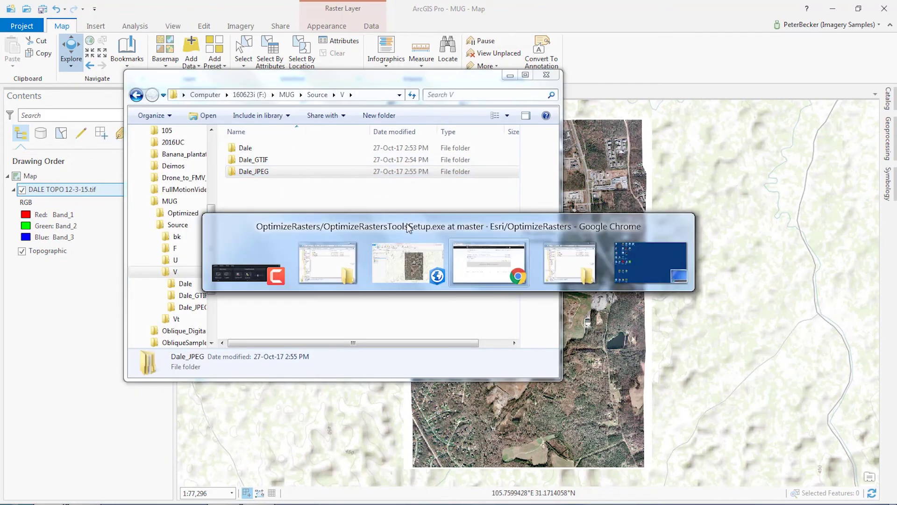
left_click(532, 258)
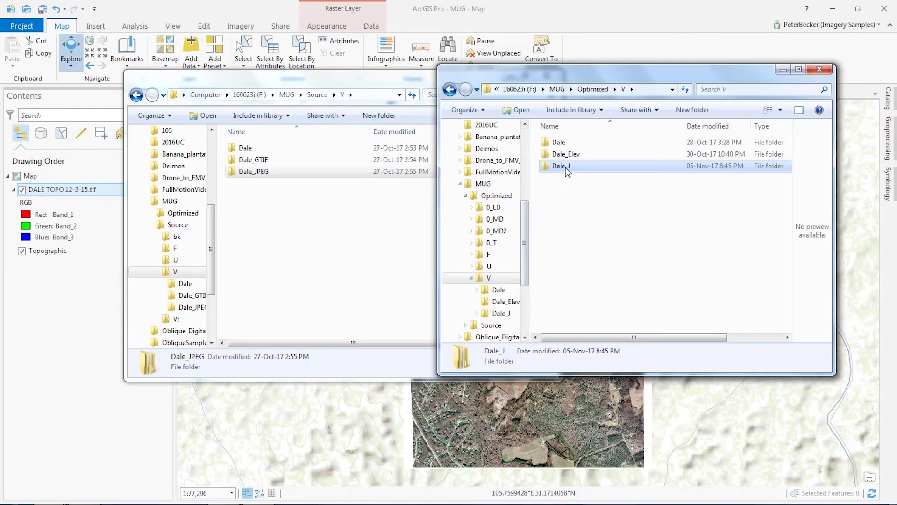
double_click(562, 167)
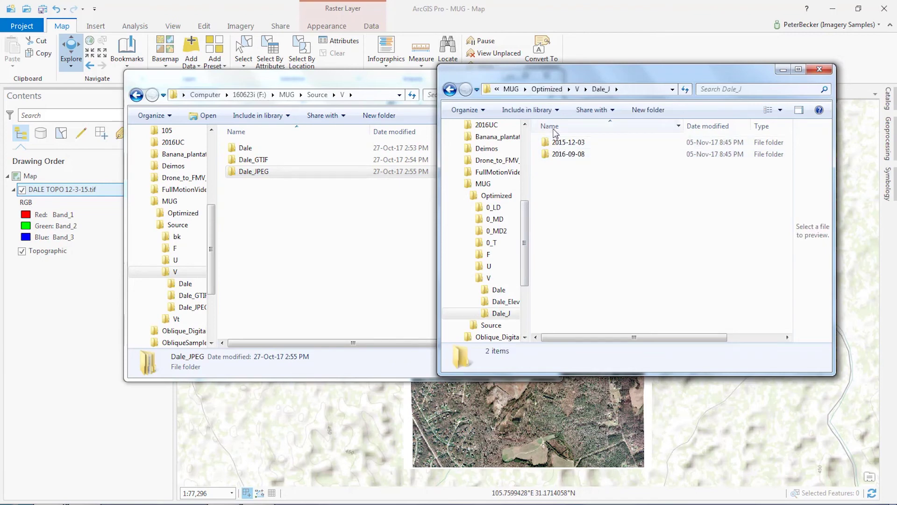
left_click(252, 178)
right_click(252, 178)
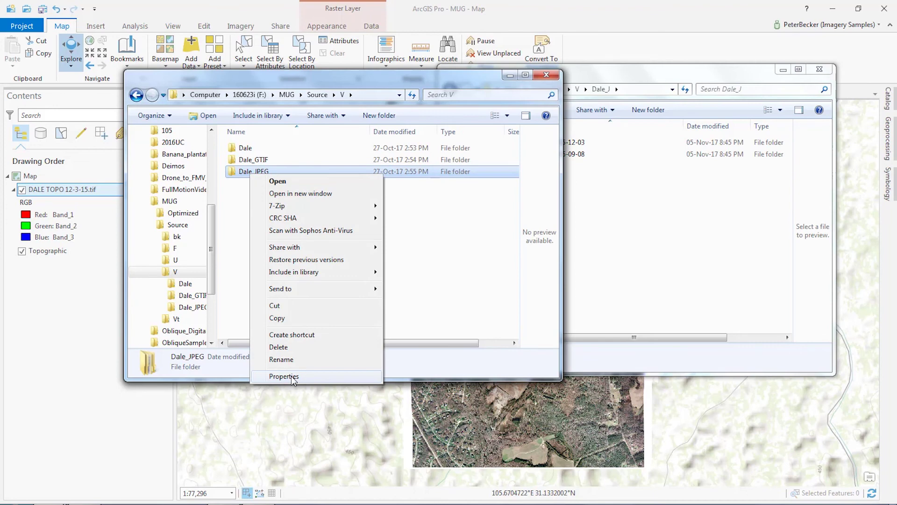
left_click(290, 375)
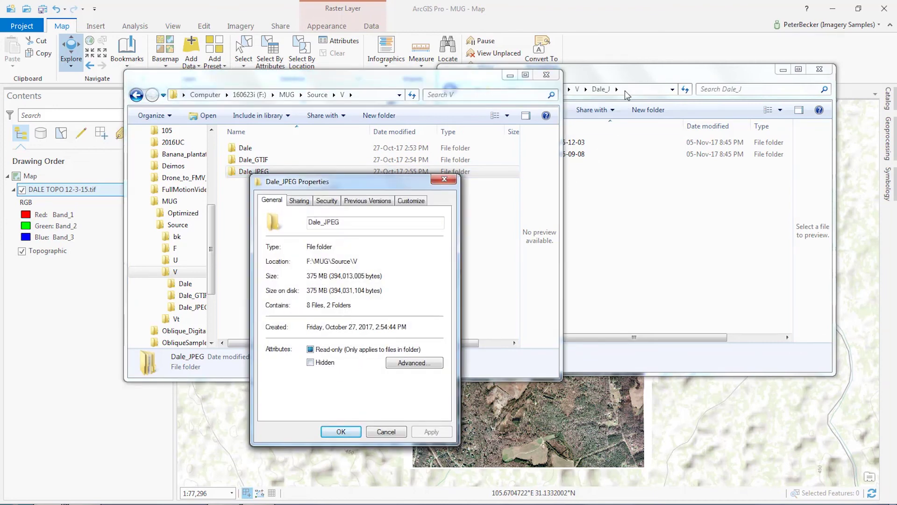
left_click(633, 74)
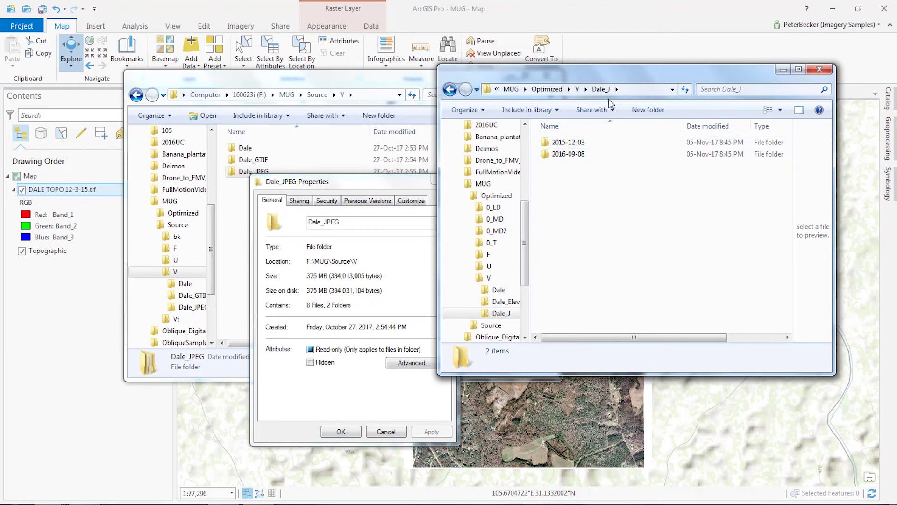
left_click(579, 90)
right_click(557, 166)
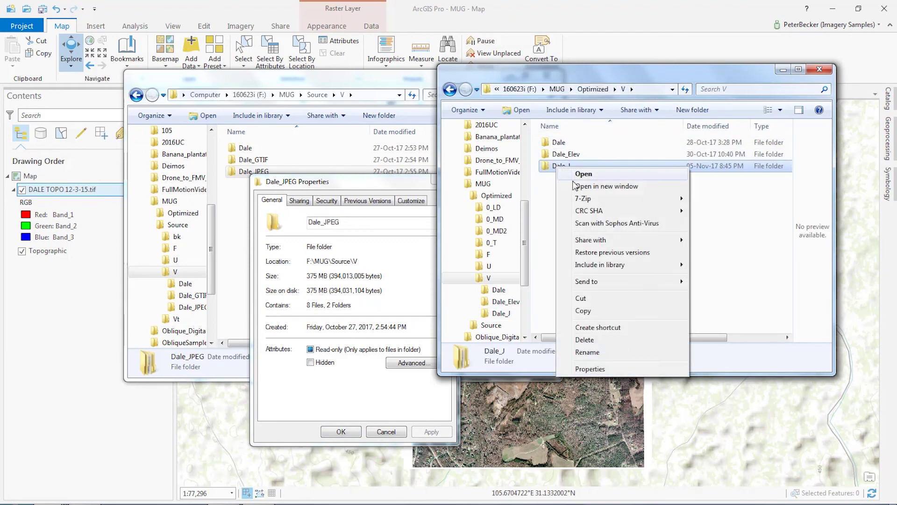
left_click(590, 370)
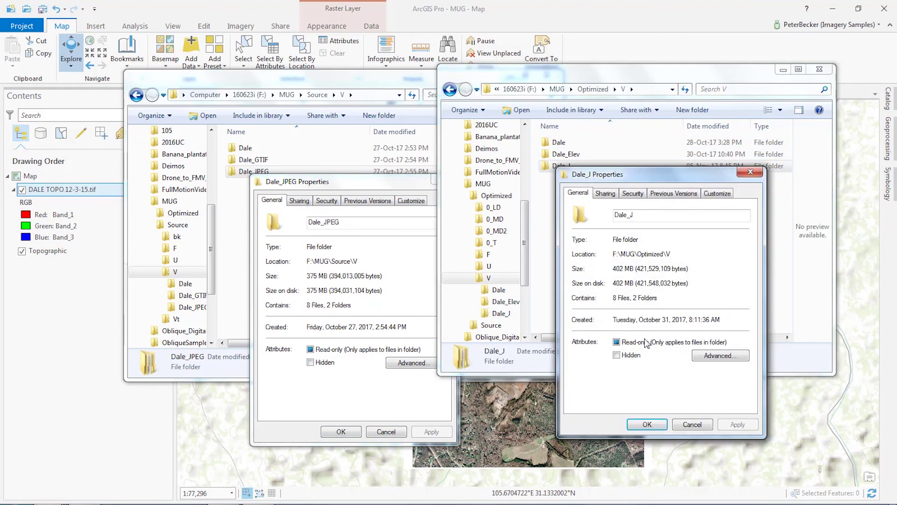